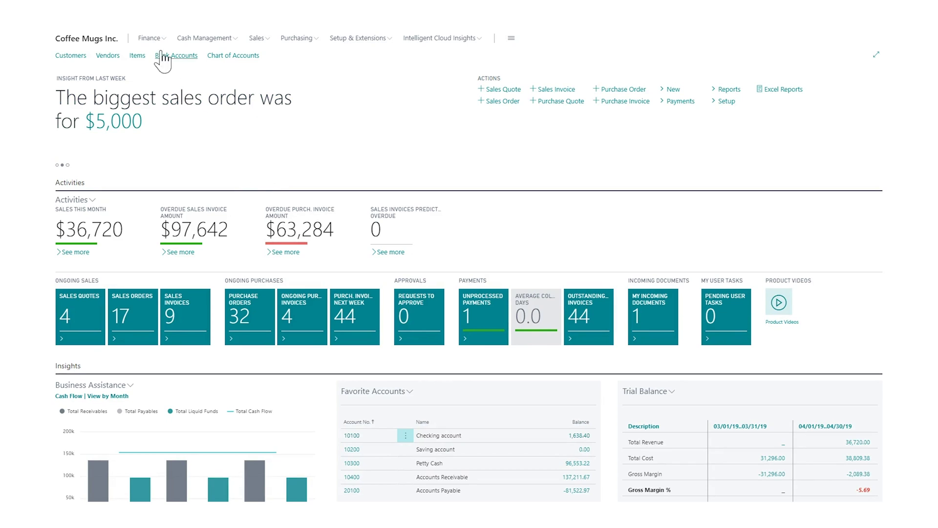
Create a new sales analysis report named CMSA with the description "CM Sales Analysis"
left_click(149, 38)
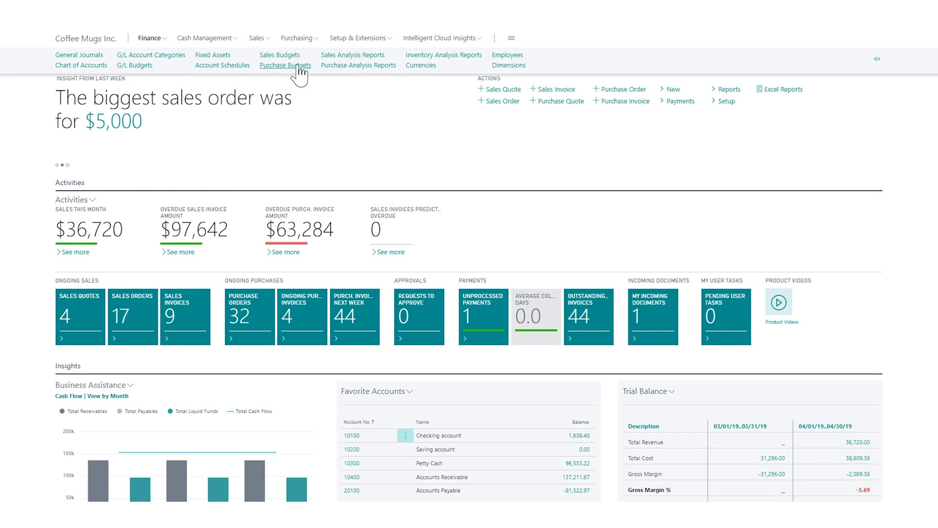
left_click(364, 55)
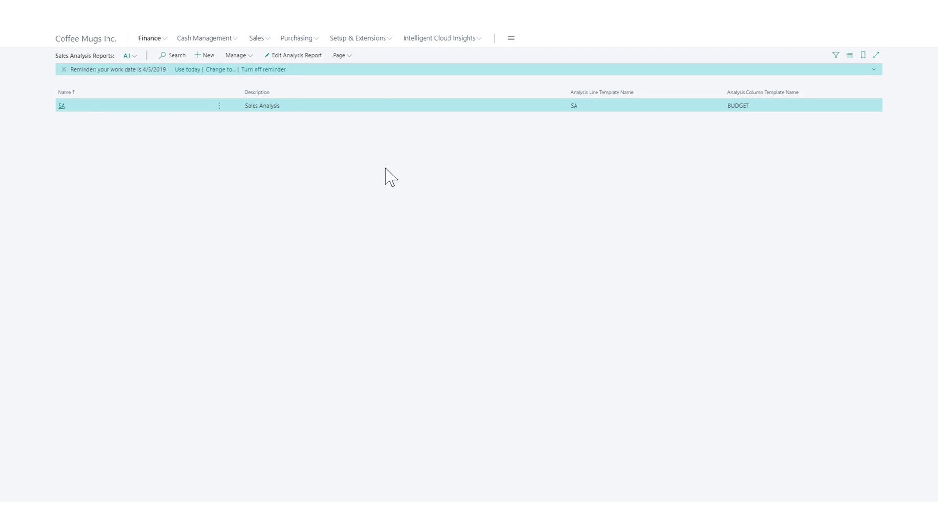
left_click(204, 55)
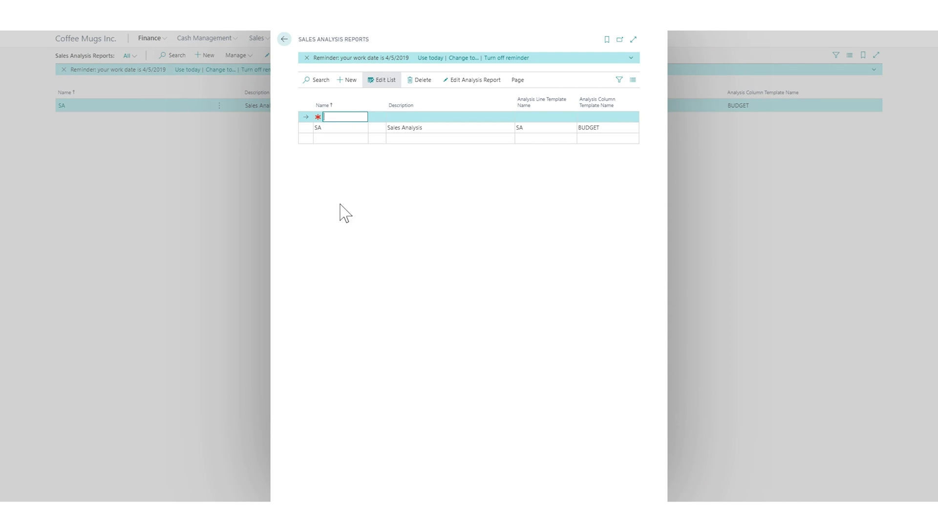
type("CMSA")
key("Tab")
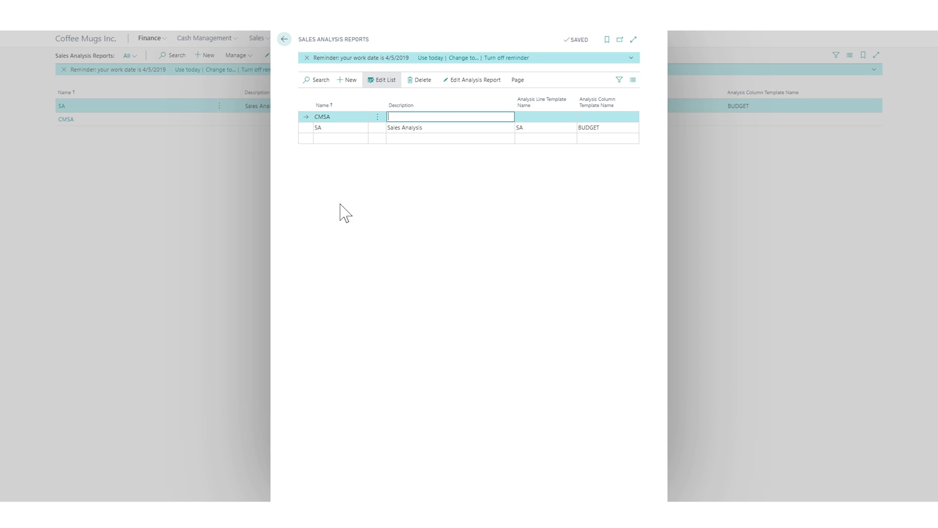
type("M Sales Analysis")
Create a new analysis line template for the CMSA report, named CMSALT and described as "CM Sales Analysis LT"
left_click(547, 117)
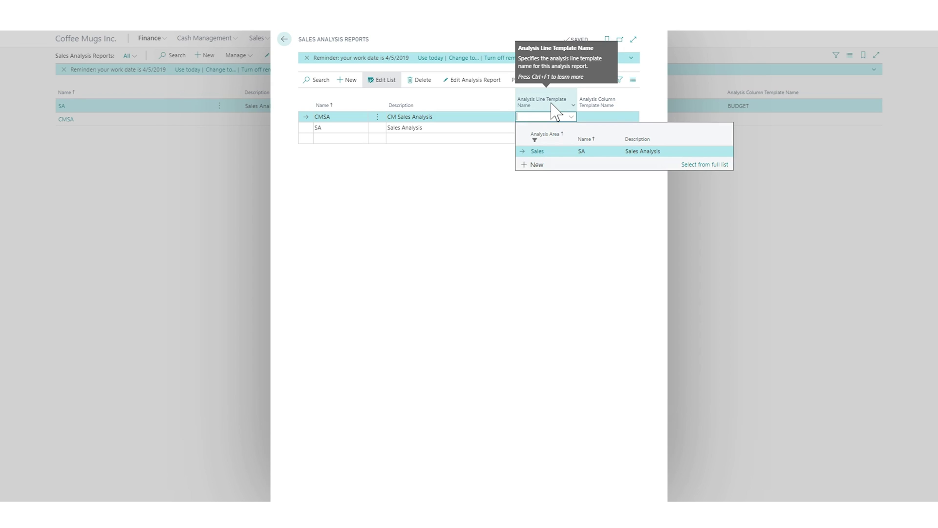
left_click(698, 165)
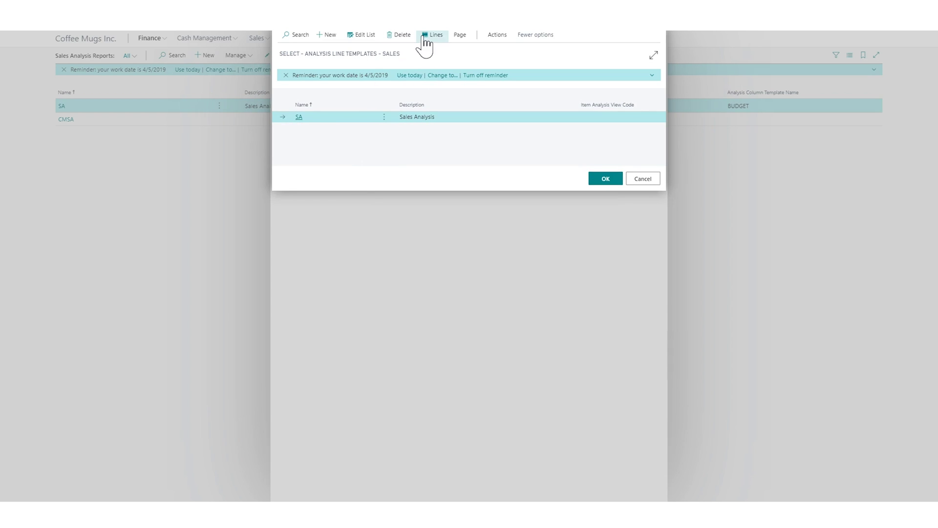
left_click(326, 36)
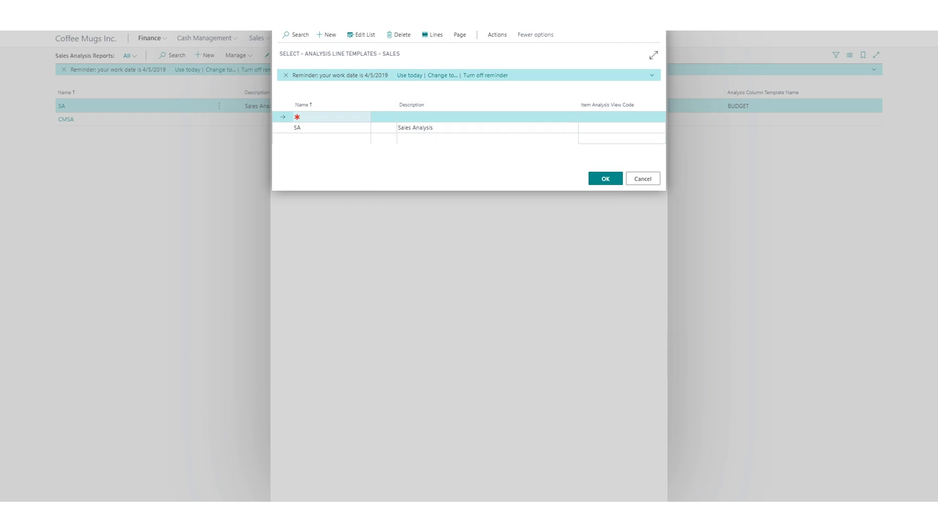
type("CMSALT")
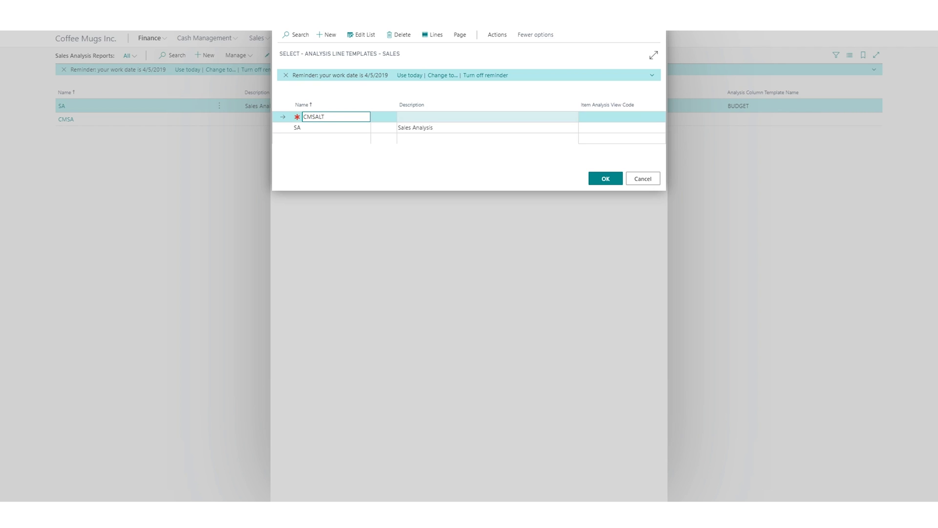
left_click(487, 116)
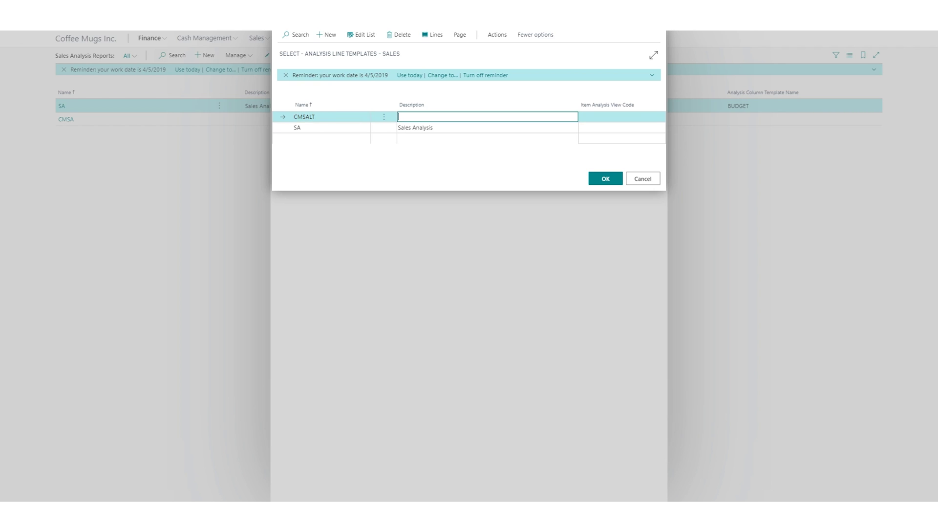
type("CM Sales Analysis LT")
key("Tab")
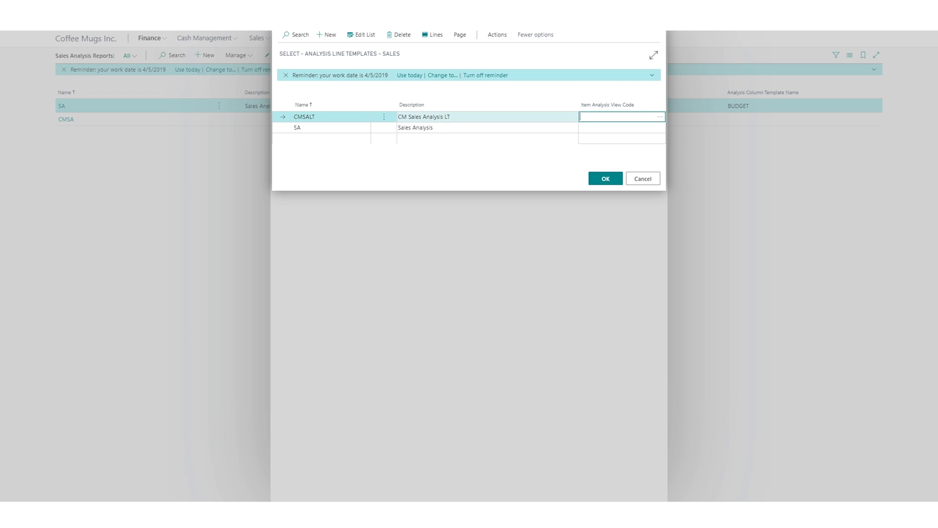
key("shift+Tab")
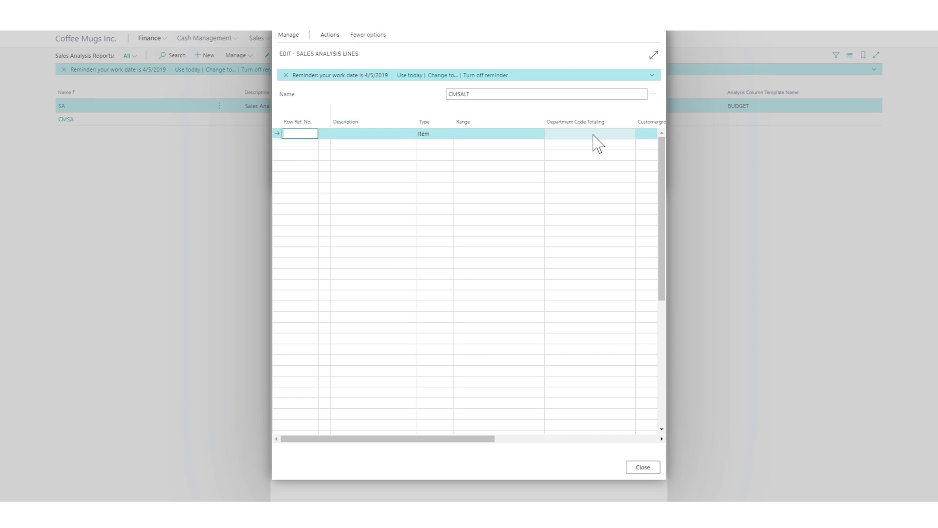
Add line 01 to the CMSALT template with the description "iNECTA Coffee Mug", keeping the type Item
left_click(449, 134)
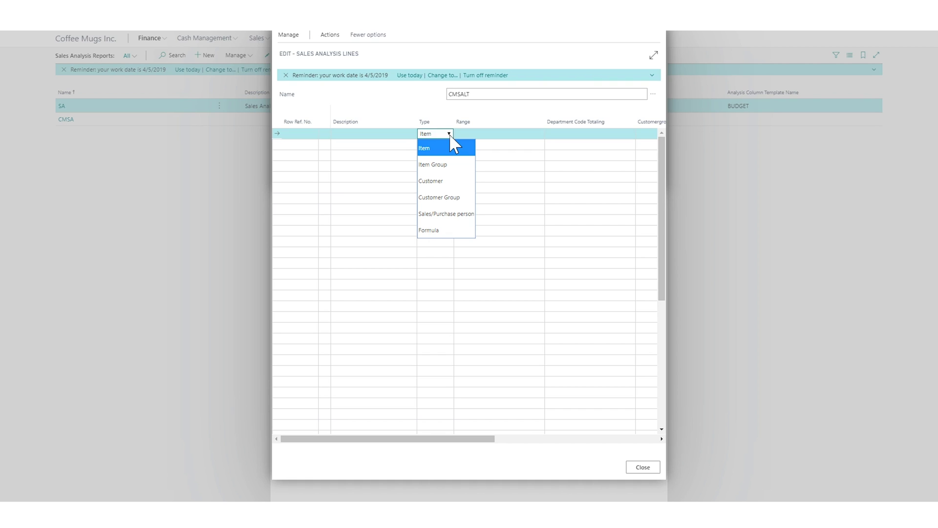
left_click(296, 135)
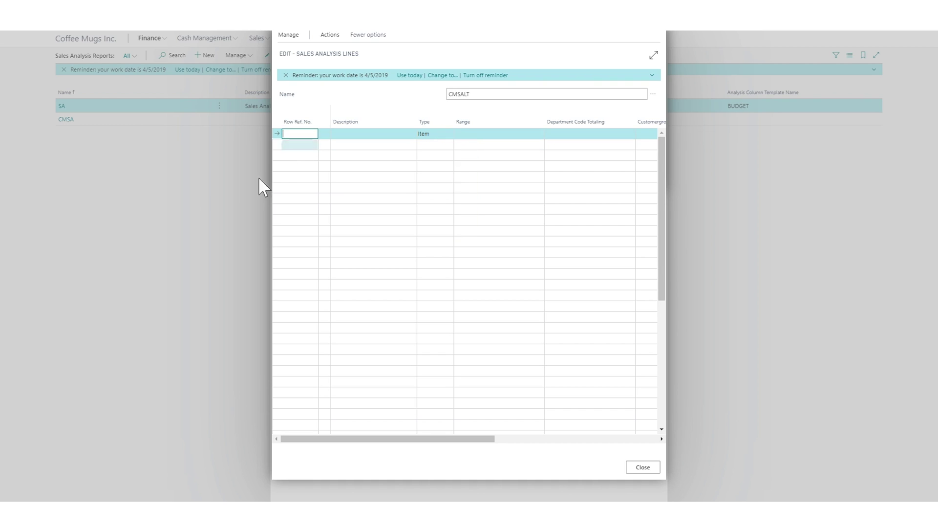
type("01")
key("Return")
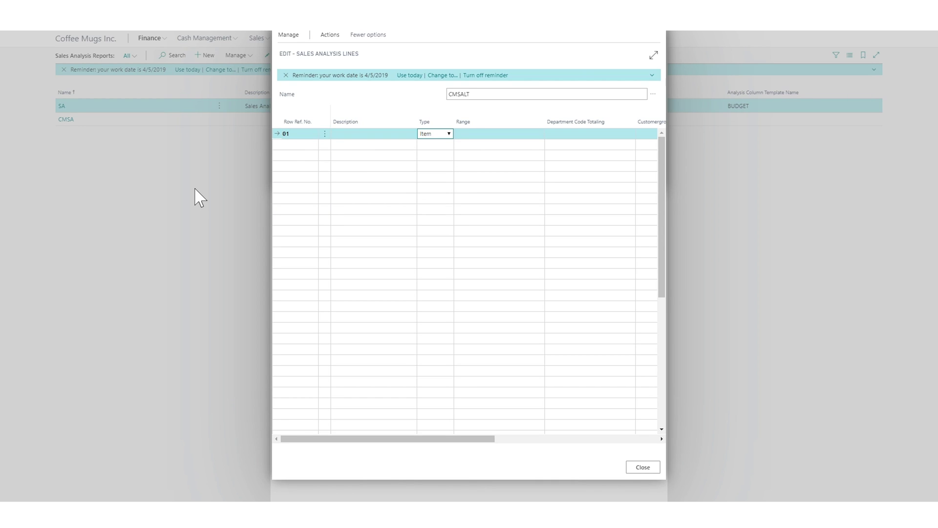
key("shift+Tab")
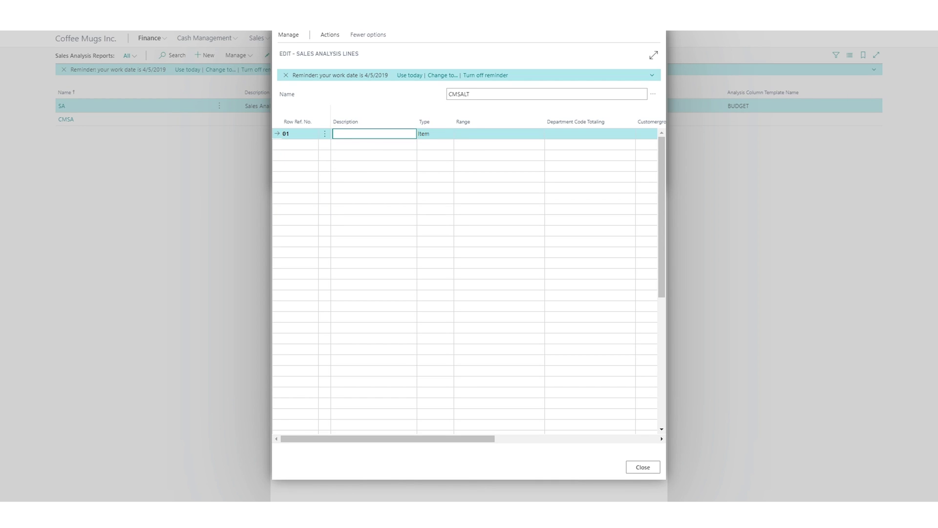
type("C")
type("NECTA ")
type("Coffee Mug")
left_click(433, 133)
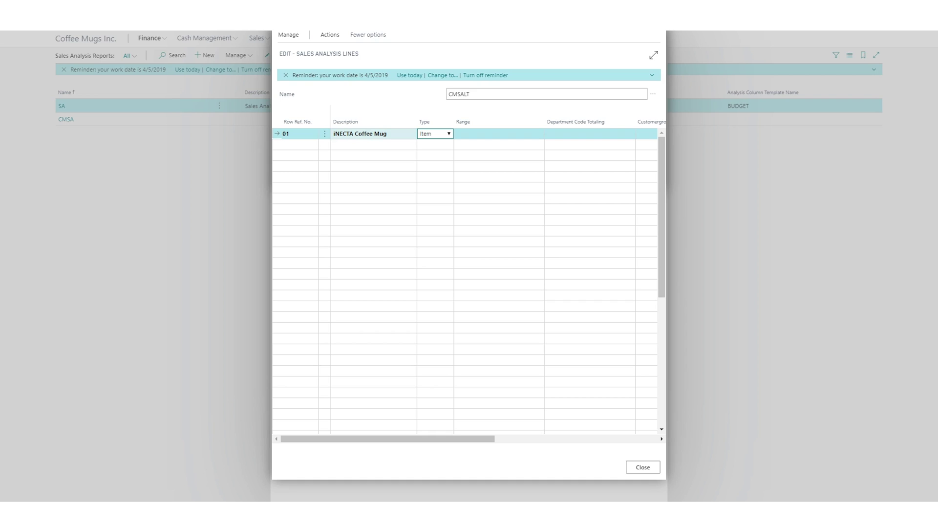
Set the range of the iNECTA Coffee Mug line to item 1001 from the item list
key("Tab")
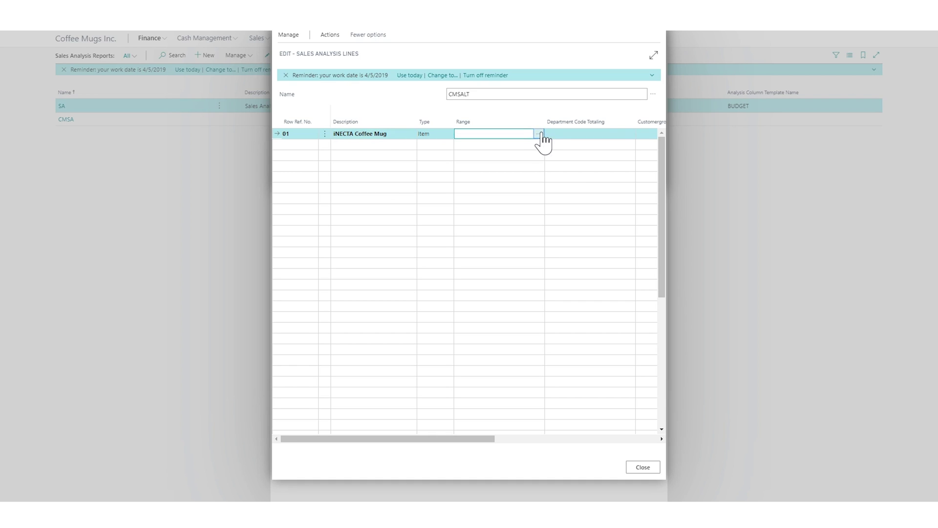
left_click(538, 133)
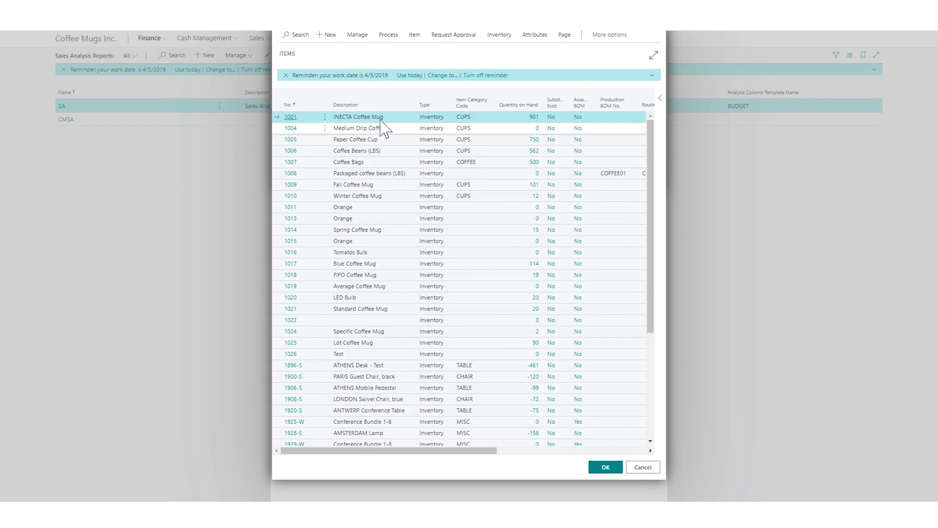
left_click(606, 467)
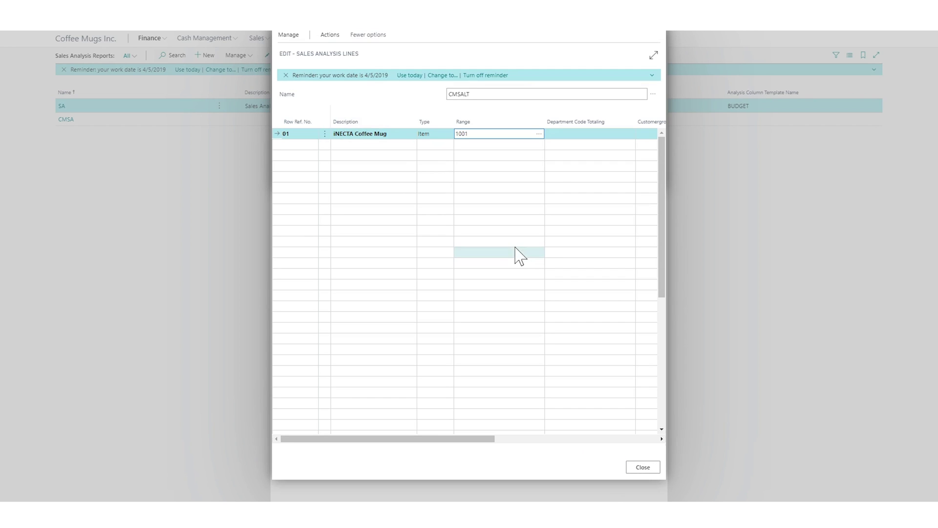
Close the sales analysis lines and assign CMSALT as the CMSA report's analysis line template
left_click_drag(488, 438, 651, 438)
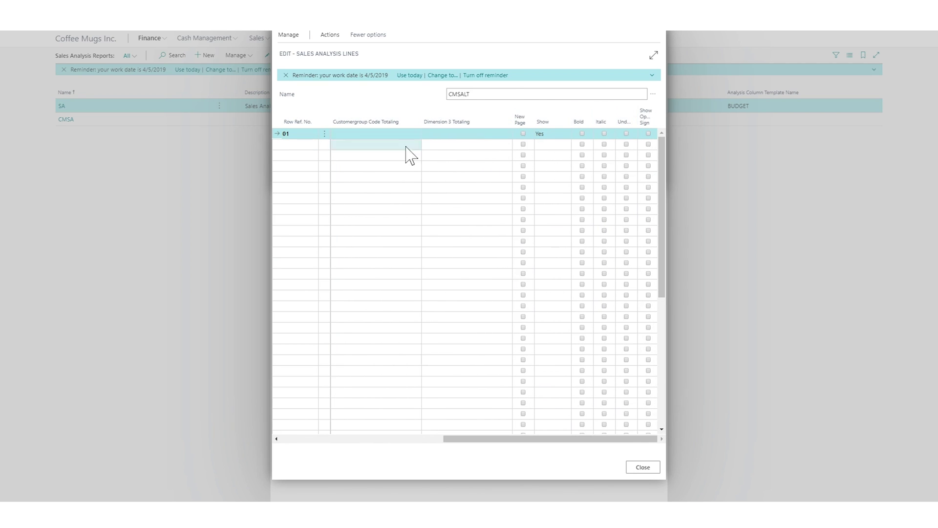
left_click_drag(543, 439, 355, 440)
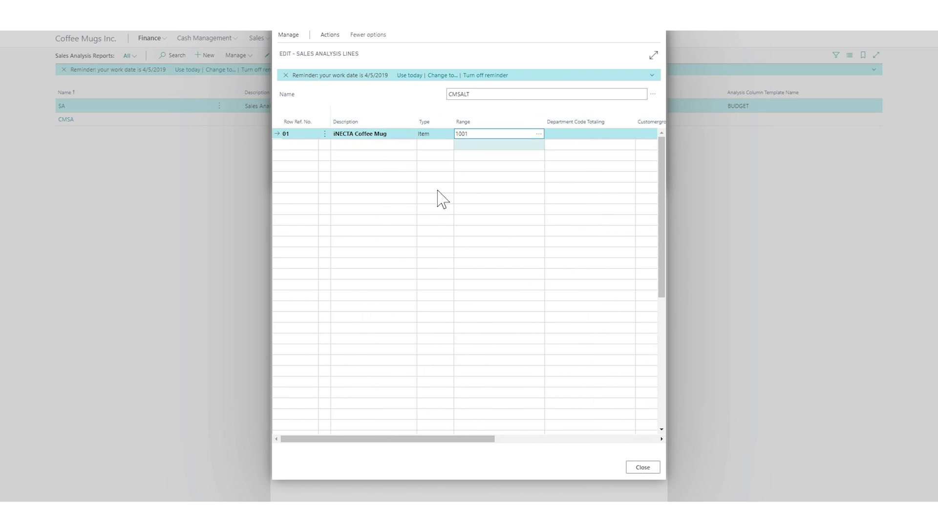
left_click(330, 37)
left_click(642, 468)
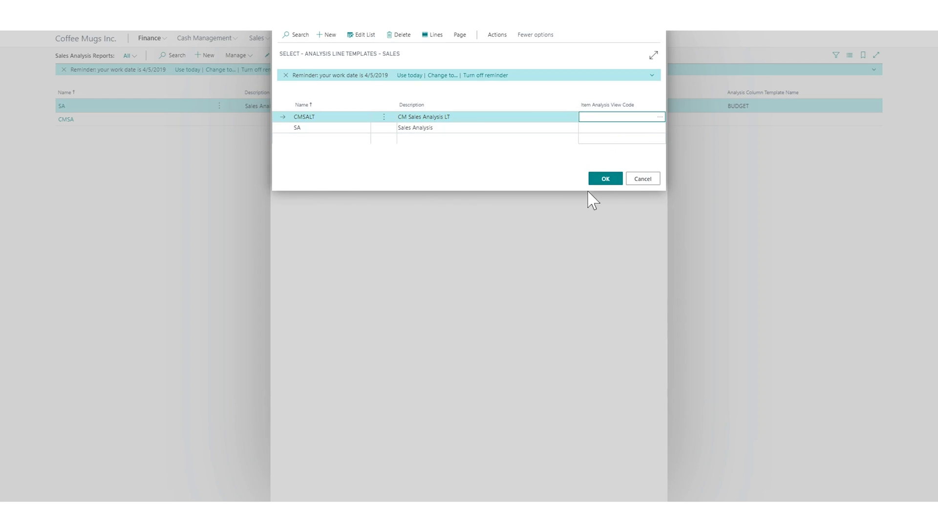
left_click(604, 180)
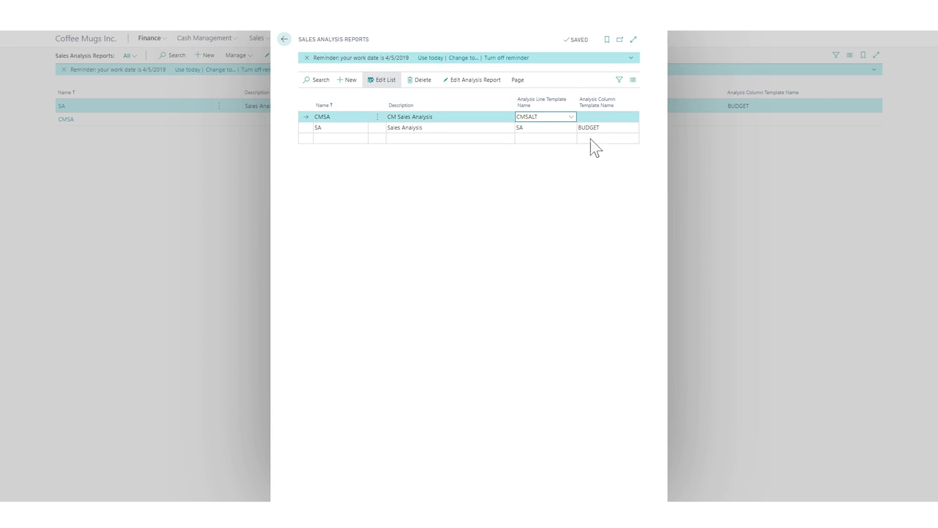
Create a new analysis column template for the CMSA report, named CMBUDGET and described as "CM Budget vs. Actual"
left_click(606, 117)
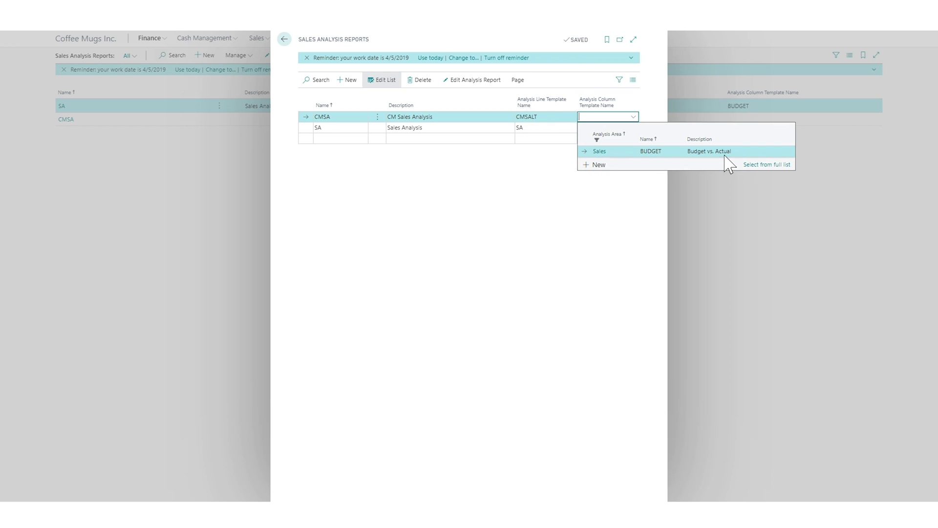
left_click(591, 166)
type("CMBUDGET")
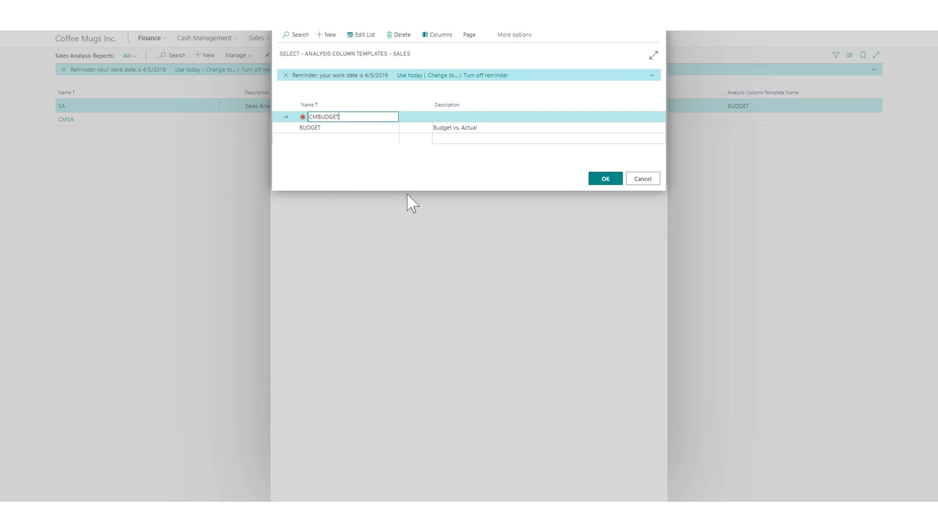
key("Tab")
type("CM Bud")
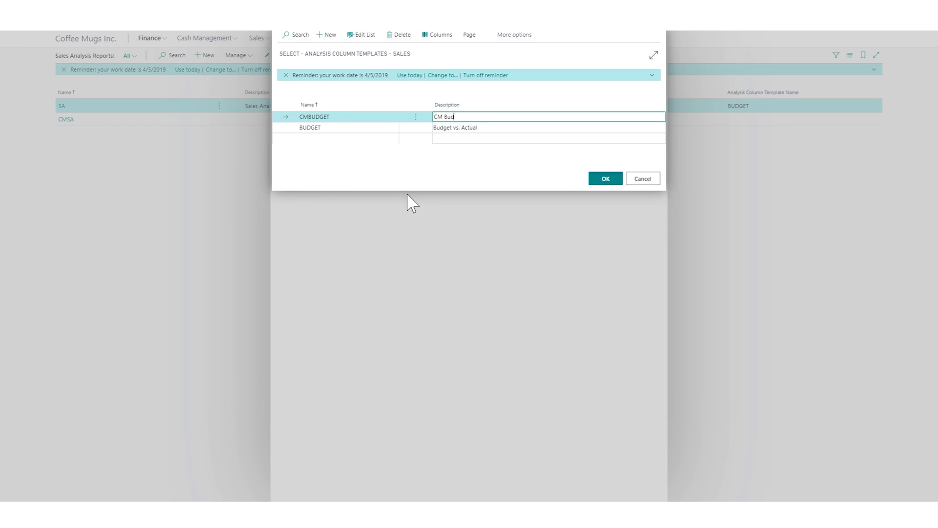
type("get vs. Actual")
key("Tab")
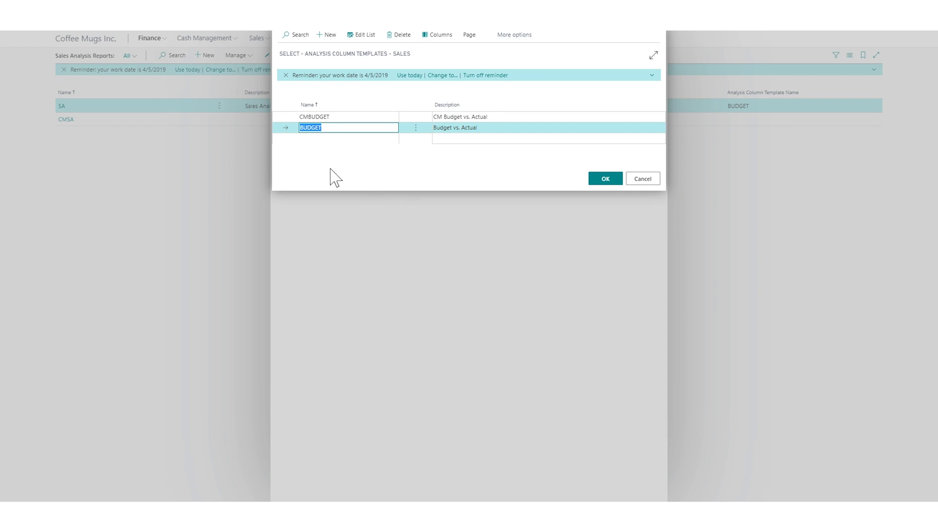
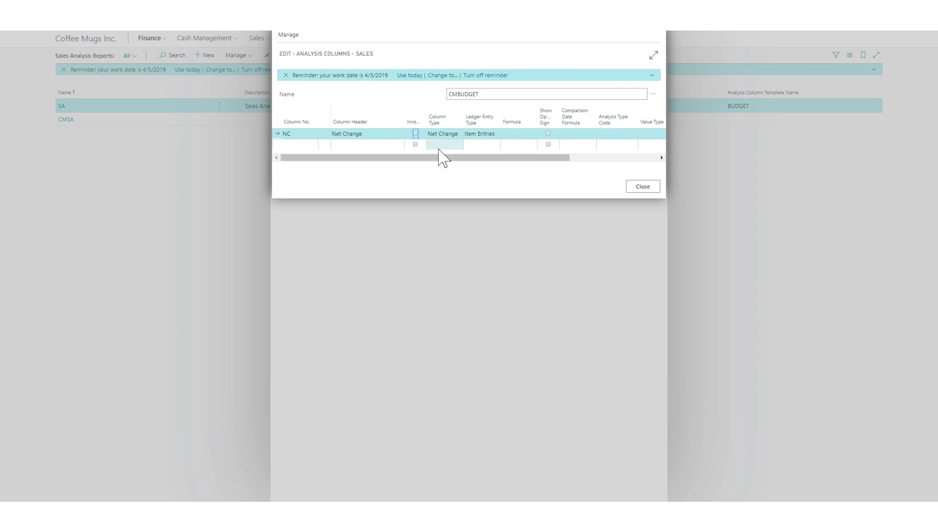
Set the value type of the NC column in the CMBUDGET template to Quantity
left_click_drag(499, 158, 605, 157)
left_click(533, 133)
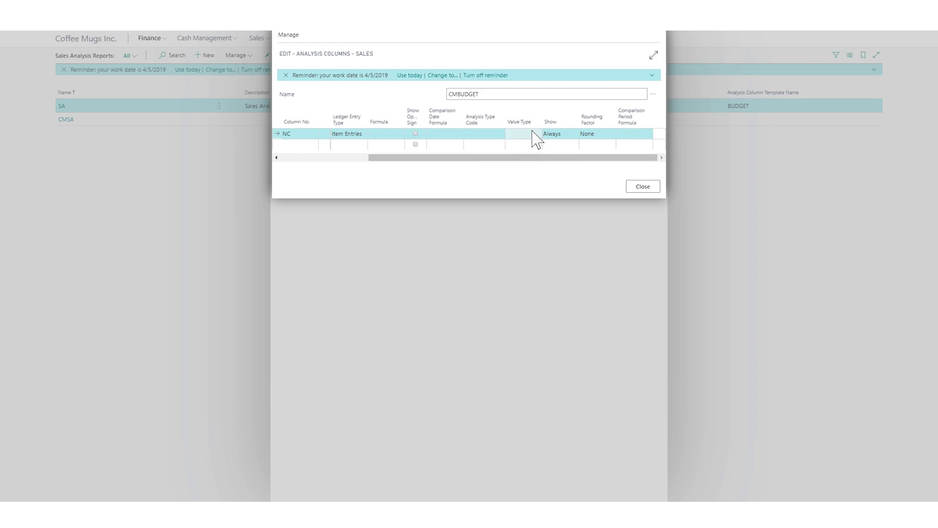
left_click(535, 133)
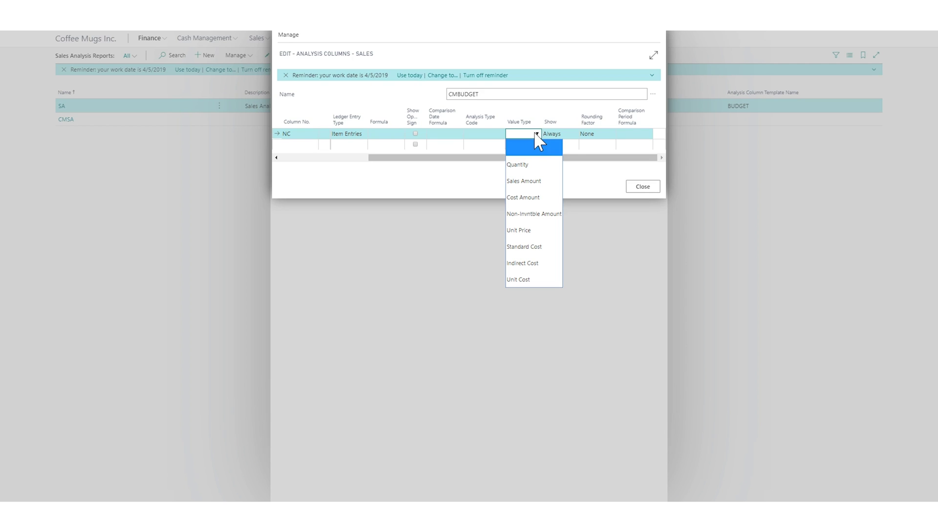
left_click(533, 166)
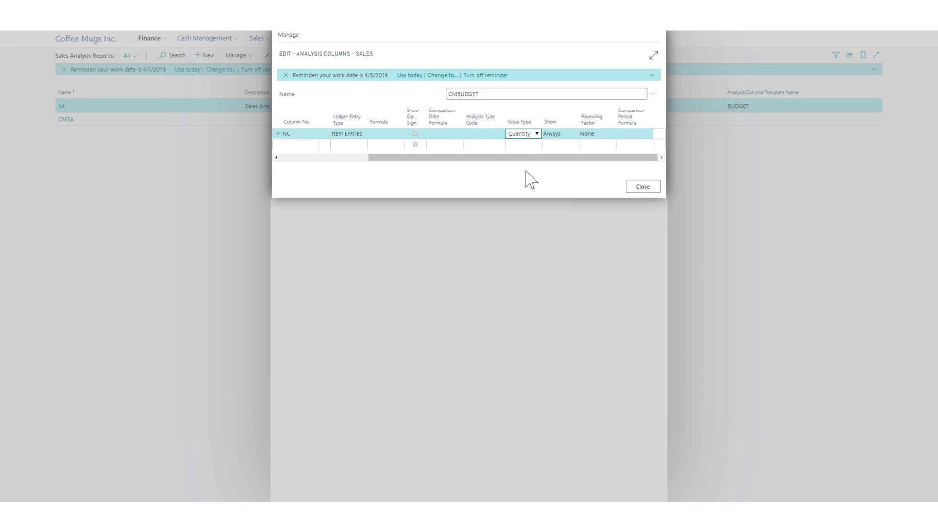
Add a second analysis column numbered BUDGET with the header "Budget" below the NC column
left_click(351, 157)
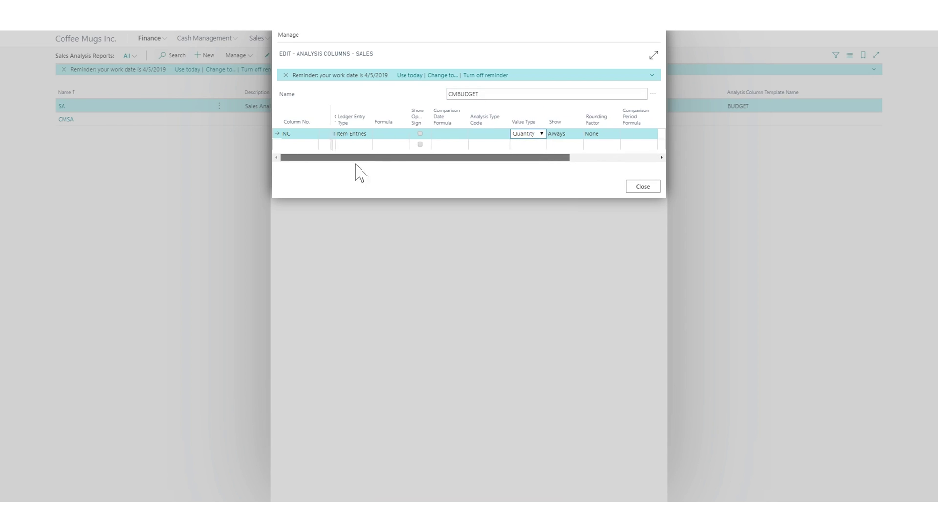
left_click(298, 145)
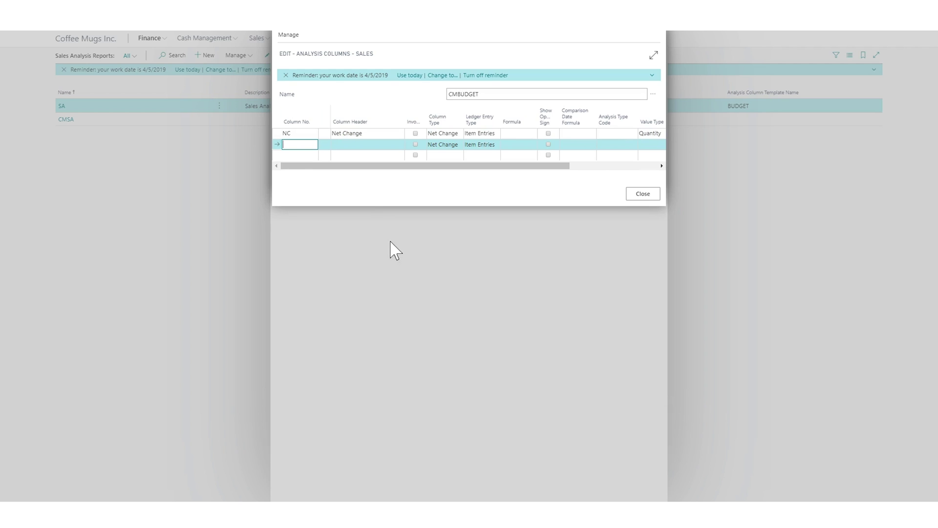
type("BUDGET")
key("Tab")
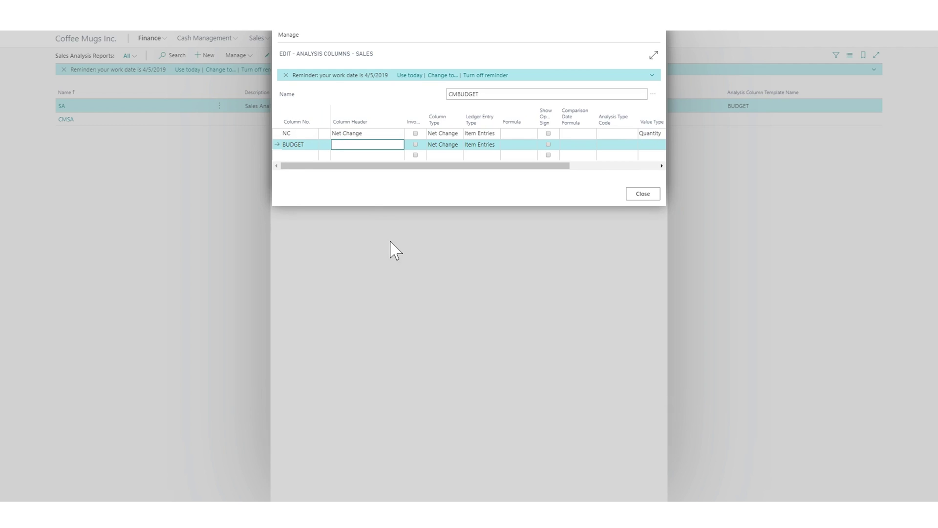
type("Budget")
key("Tab")
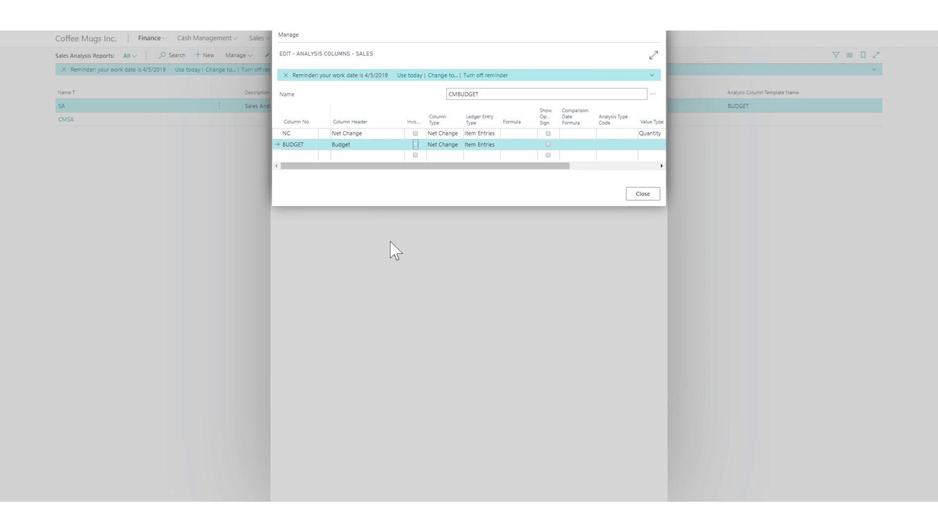
Set the BUDGET column's ledger entry type to Item Budget Entries and its value type to Quantity
left_click(451, 145)
left_click(474, 148)
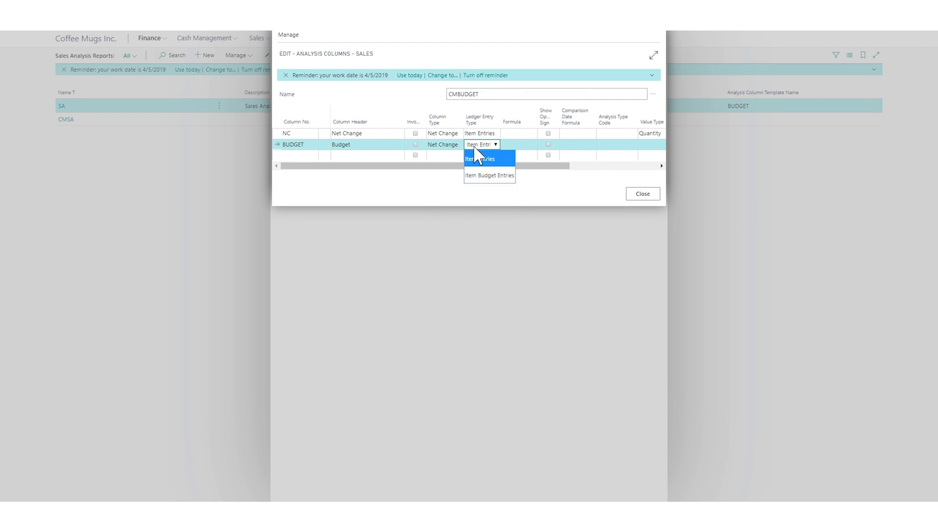
left_click(508, 178)
left_click_drag(511, 167, 662, 180)
left_click(521, 145)
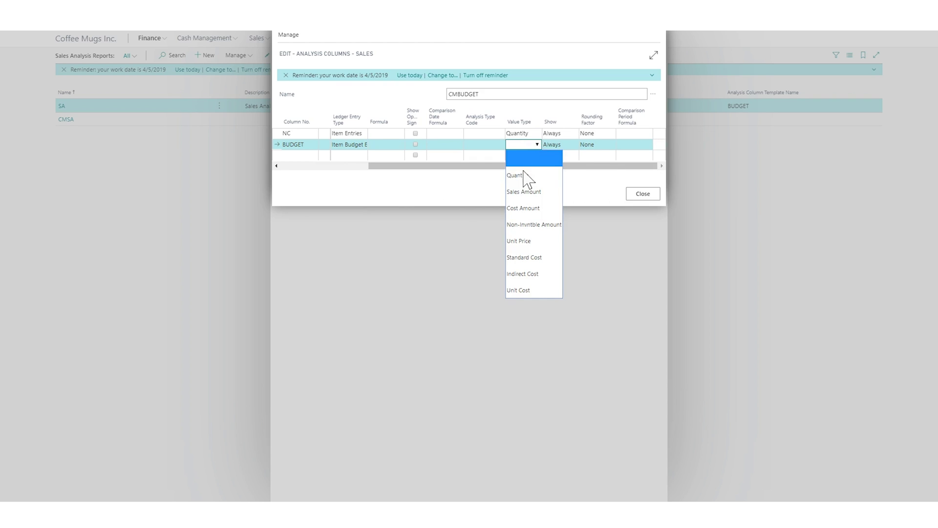
left_click(522, 177)
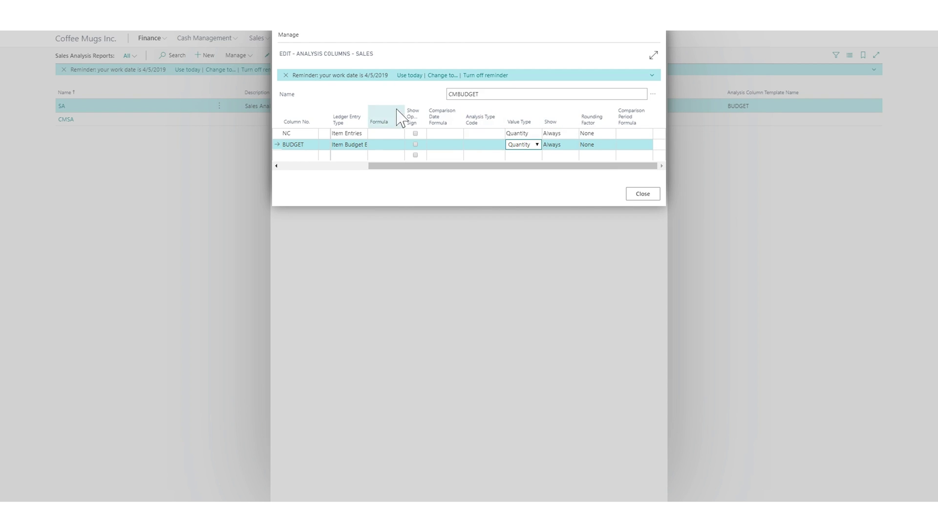
Add a third analysis column numbered DIF with the header "Difference" below the BUDGET column
left_click_drag(452, 167, 292, 168)
left_click(293, 155)
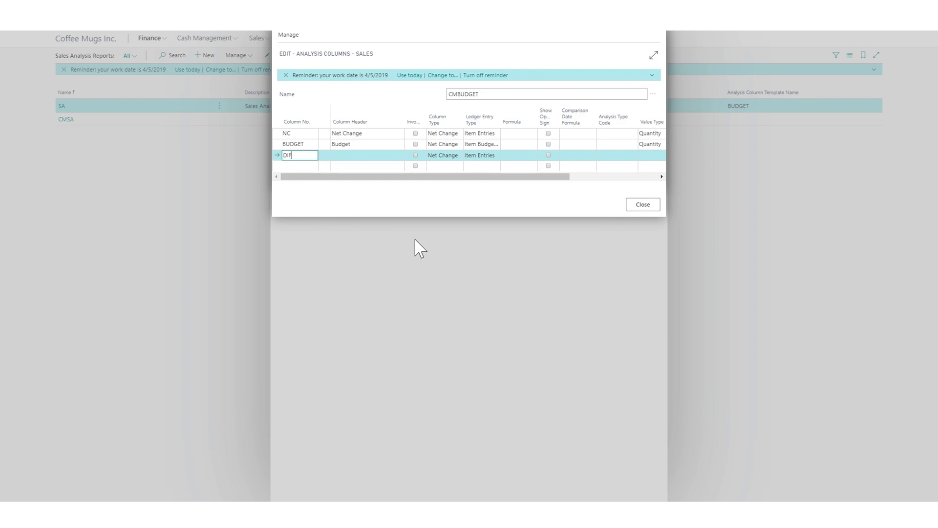
key("Tab")
type("Difference")
key("Tab")
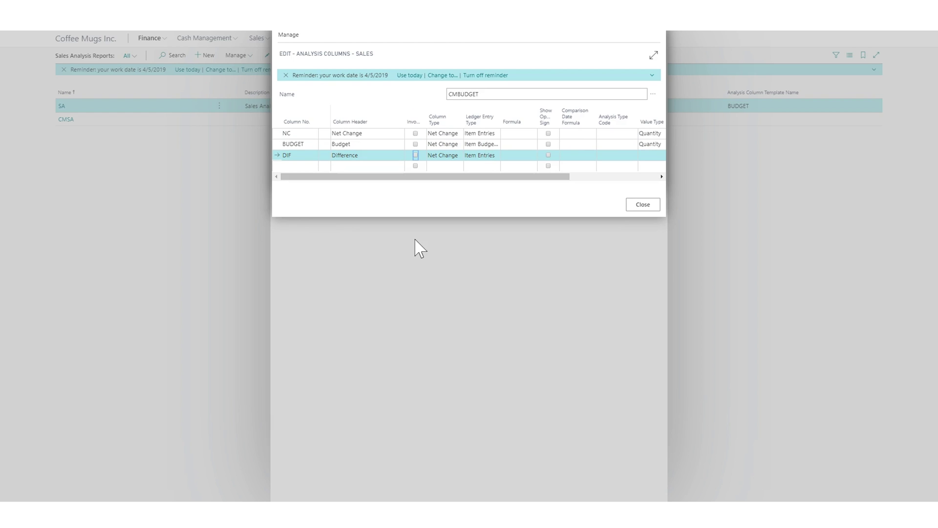
Set the DIF column's type to Formula and enter the formula BUDGET-NC
left_click(457, 156)
left_click(446, 171)
left_click(503, 156)
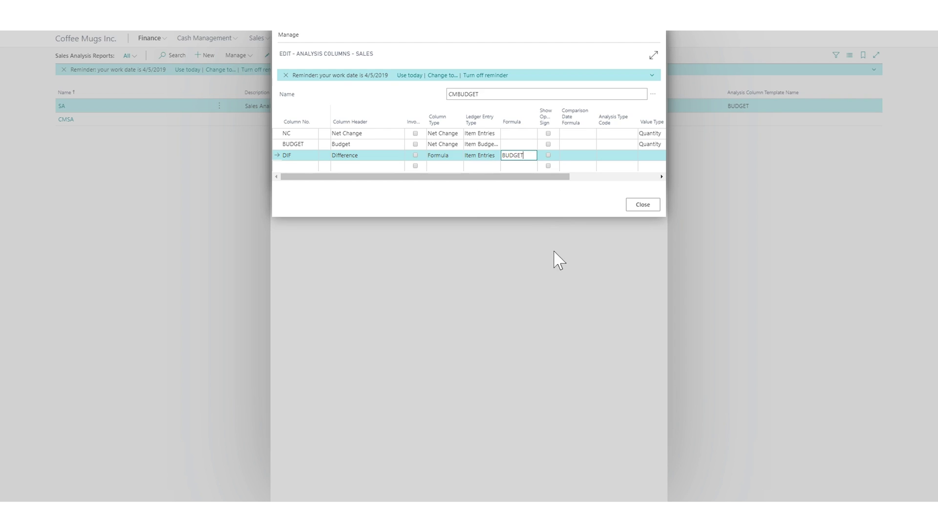
key("Tab")
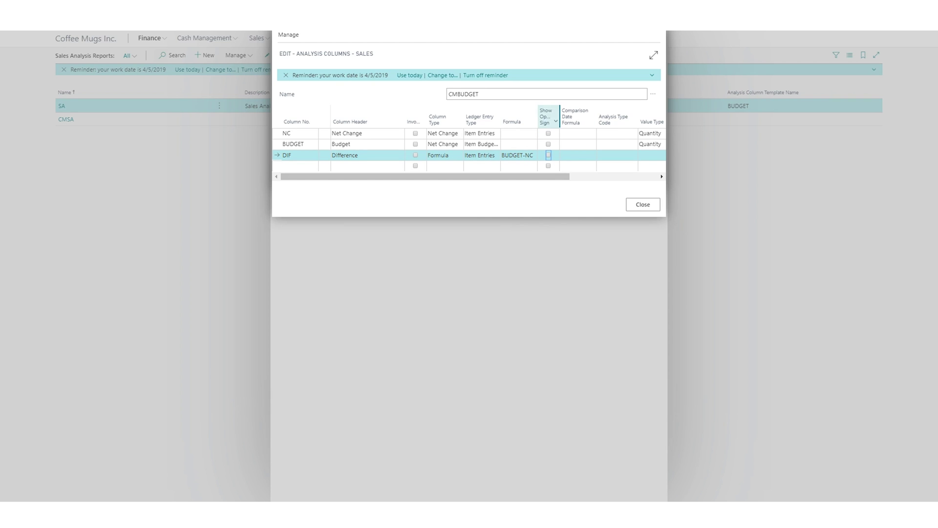
left_click_drag(558, 177, 648, 178)
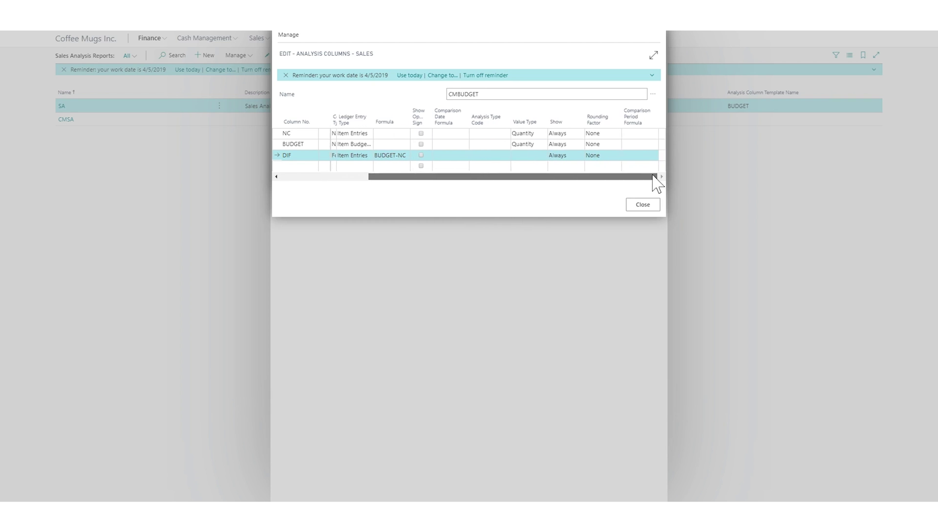
left_click(526, 155)
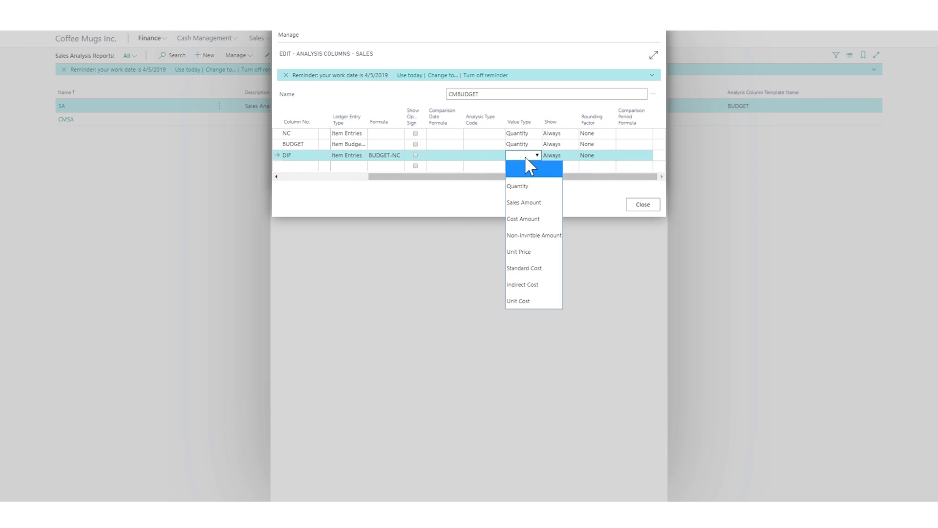
left_click(469, 183)
left_click_drag(449, 184, 314, 192)
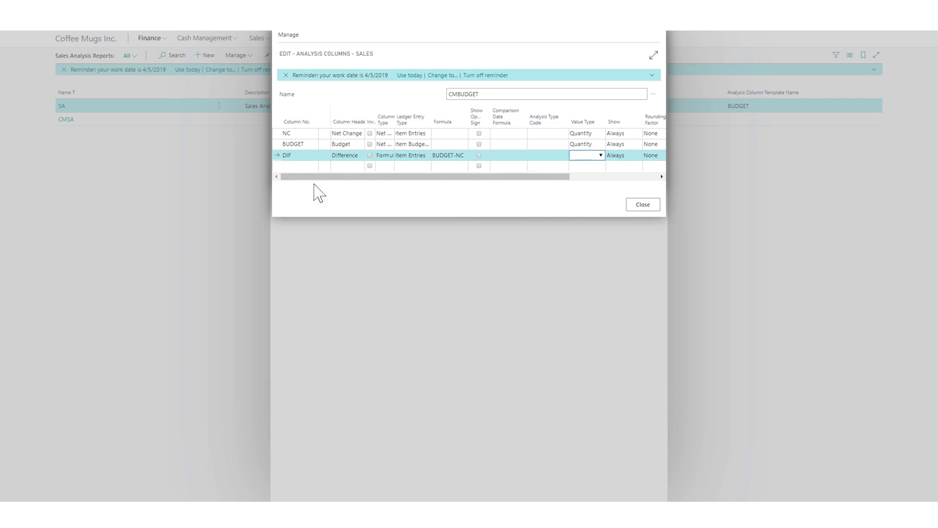
Close the analysis columns, assign CMBUDGET as the CMSA report's analysis column template, and return to the report list
left_click(643, 205)
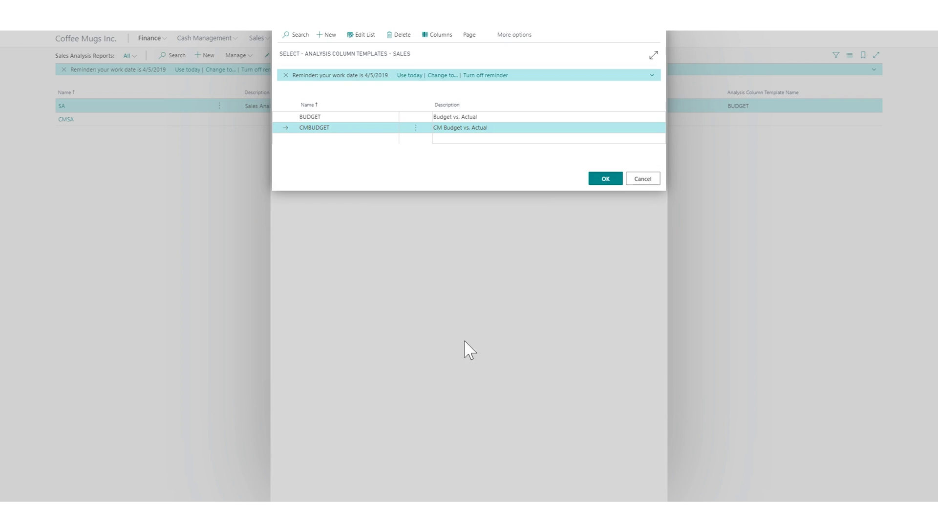
left_click(605, 180)
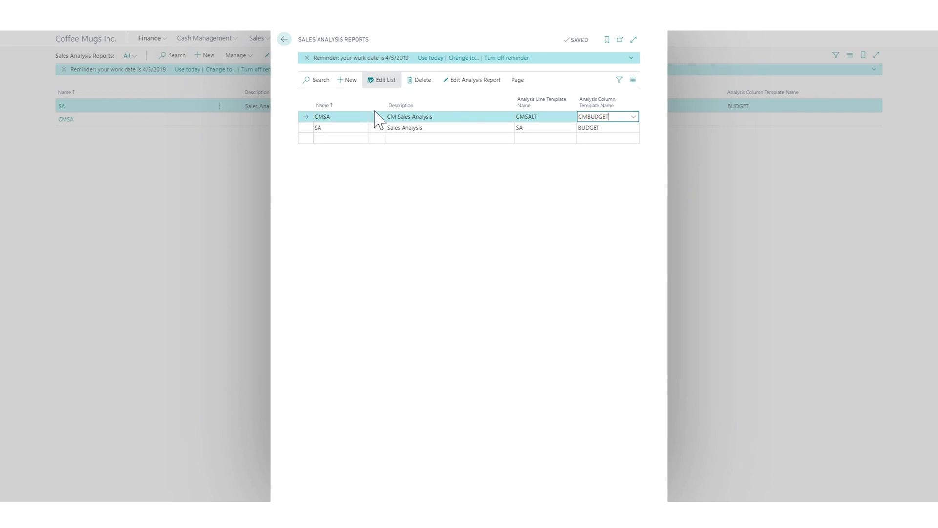
left_click(396, 116)
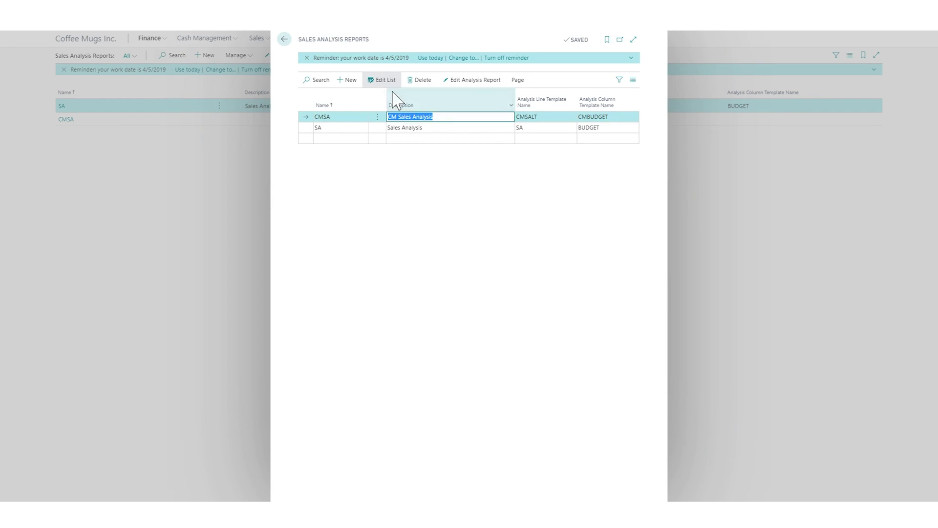
left_click(285, 44)
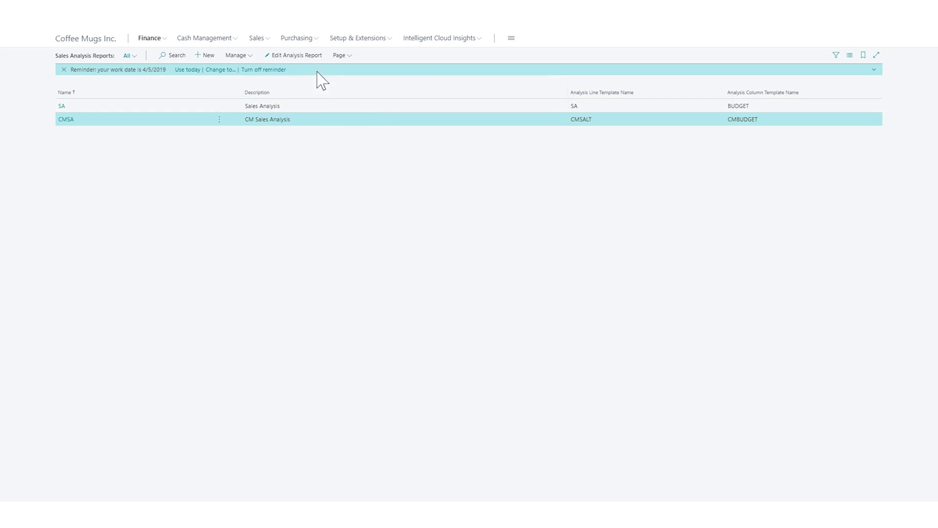
left_click(310, 58)
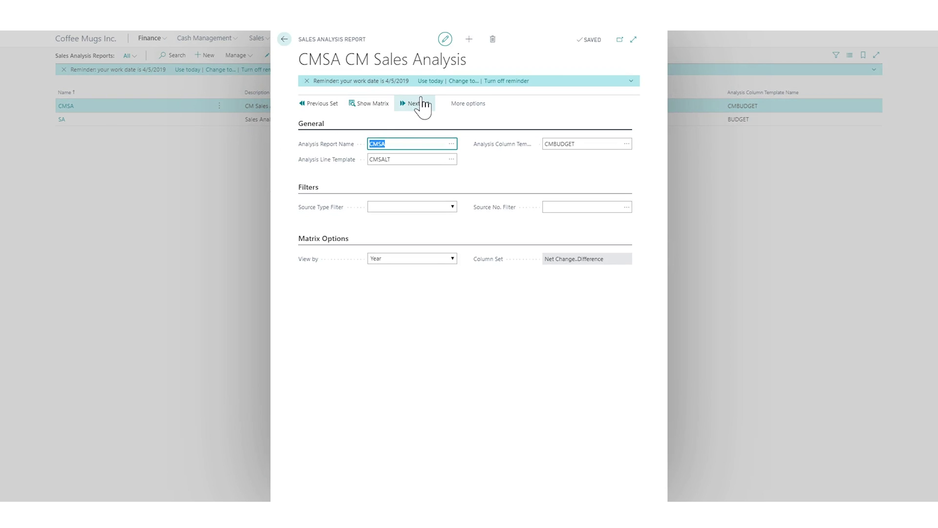
left_click(283, 39)
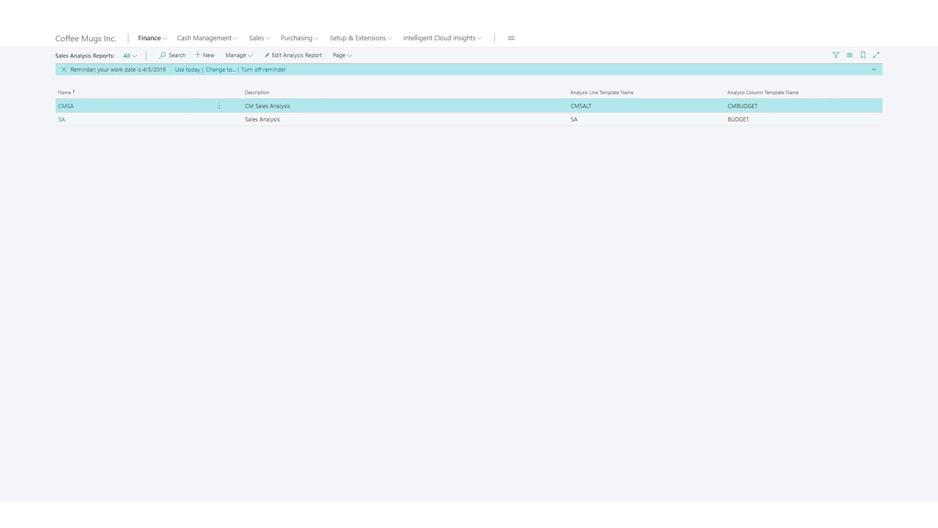
left_click(85, 38)
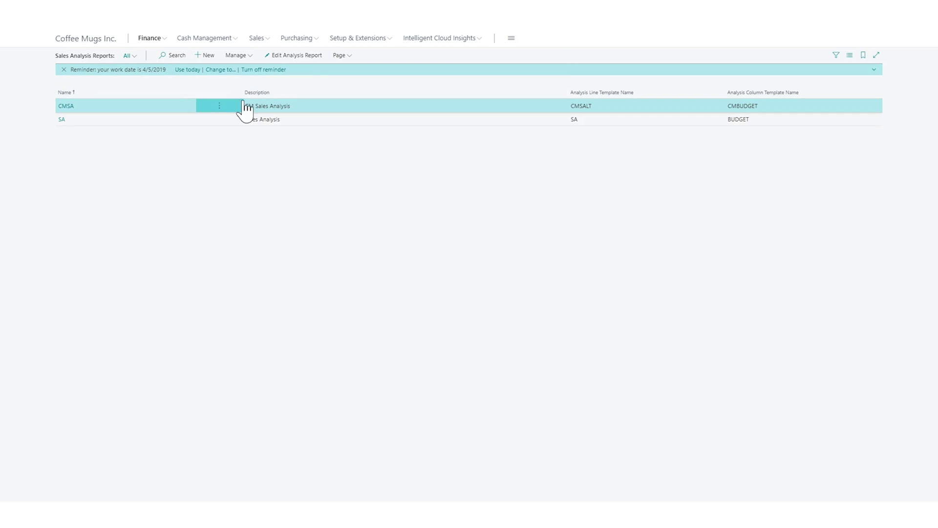
Open the CMSA analysis report and show its sales analysis matrix
left_click(295, 55)
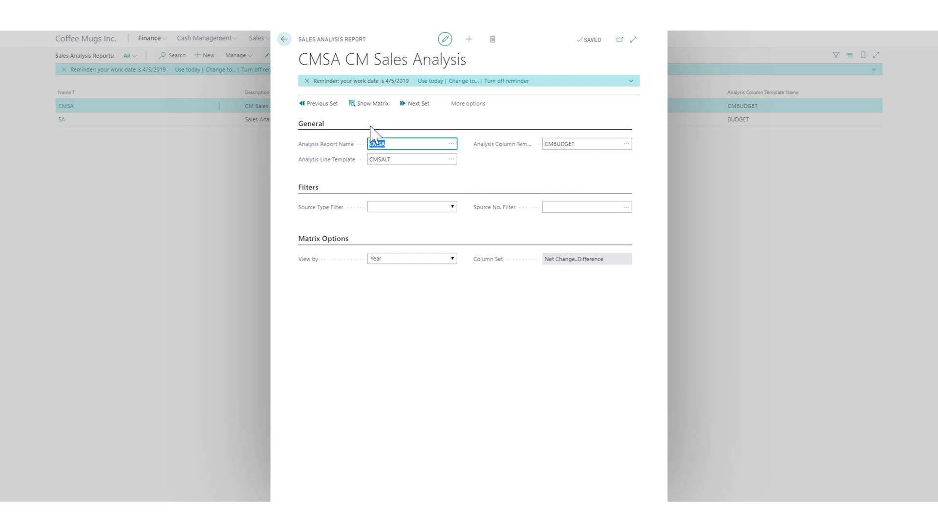
left_click(363, 104)
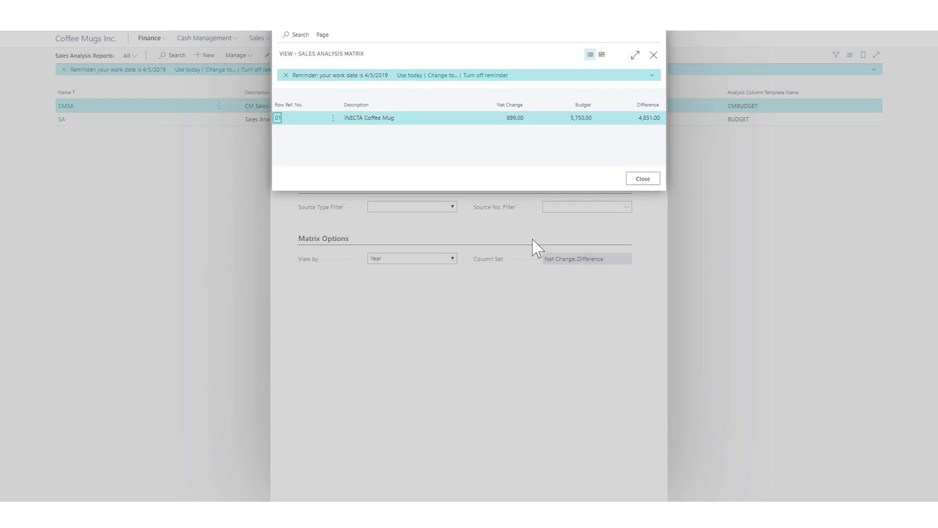